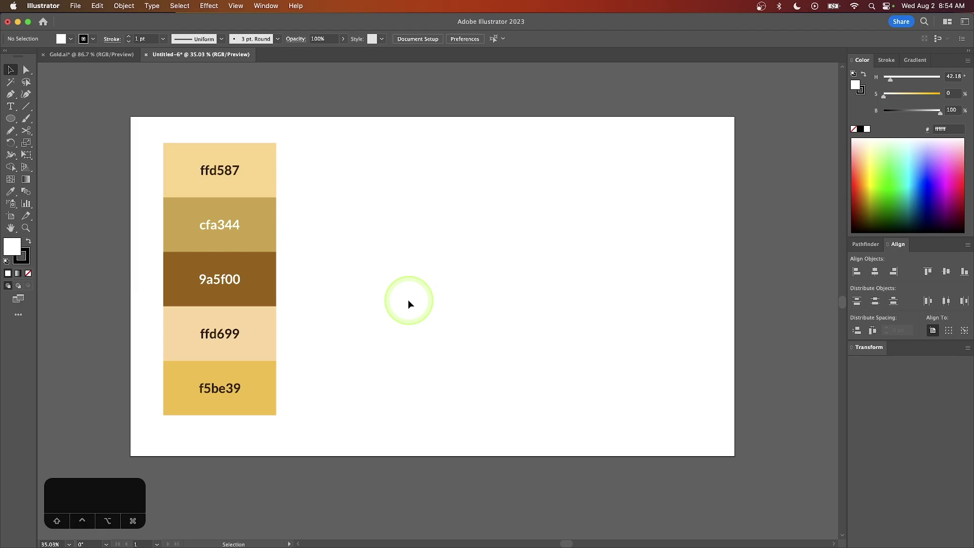
Draw a large perfect circle with the Ellipse tool to the right of the gold swatches
left_click(251, 245)
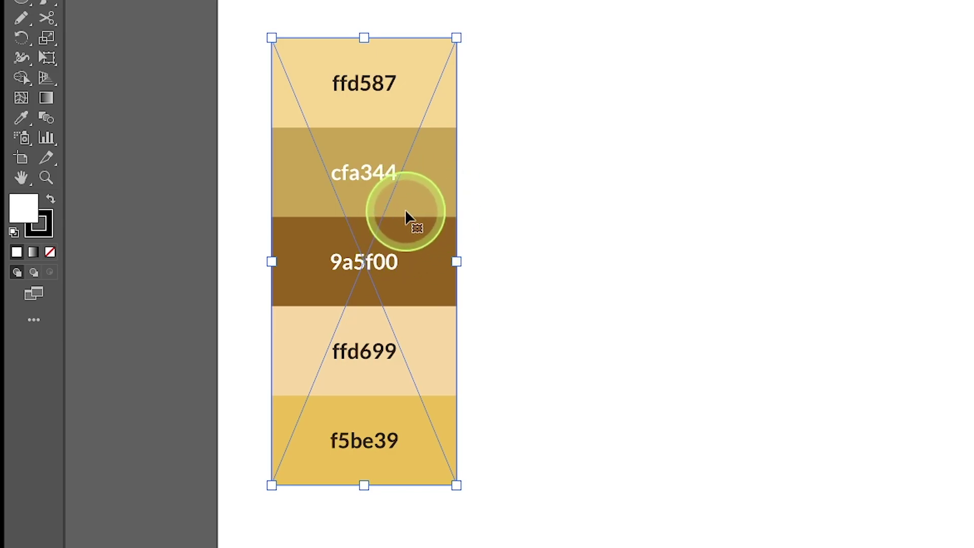
left_click(571, 232)
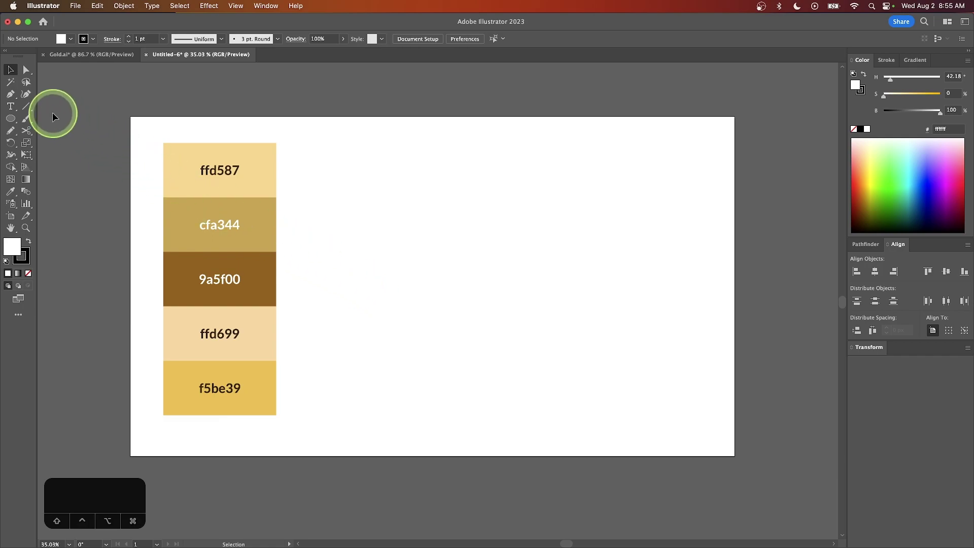
left_click(10, 118)
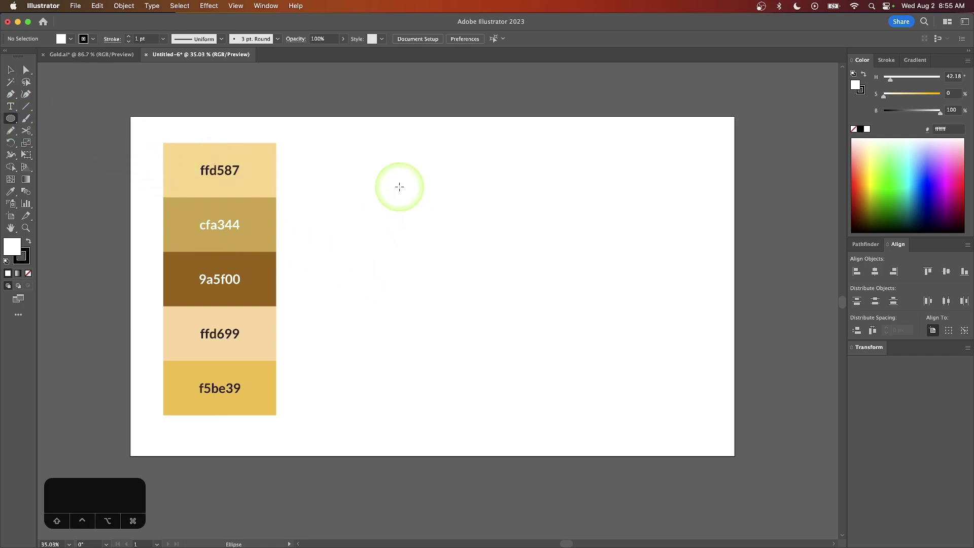
left_click_drag(399, 185, 604, 383)
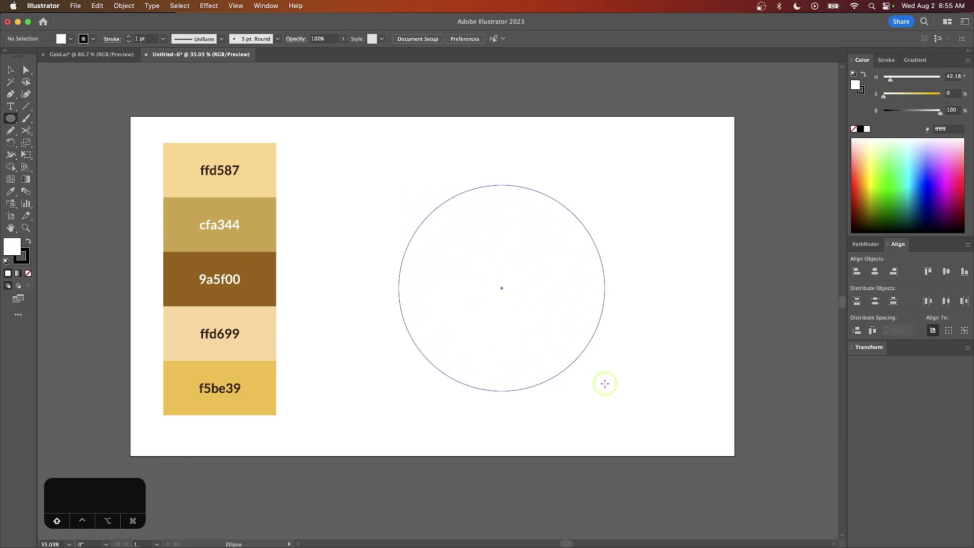
Set the circle's stroke to None, make its fill active, and show the Gradient panel
left_click(26, 258)
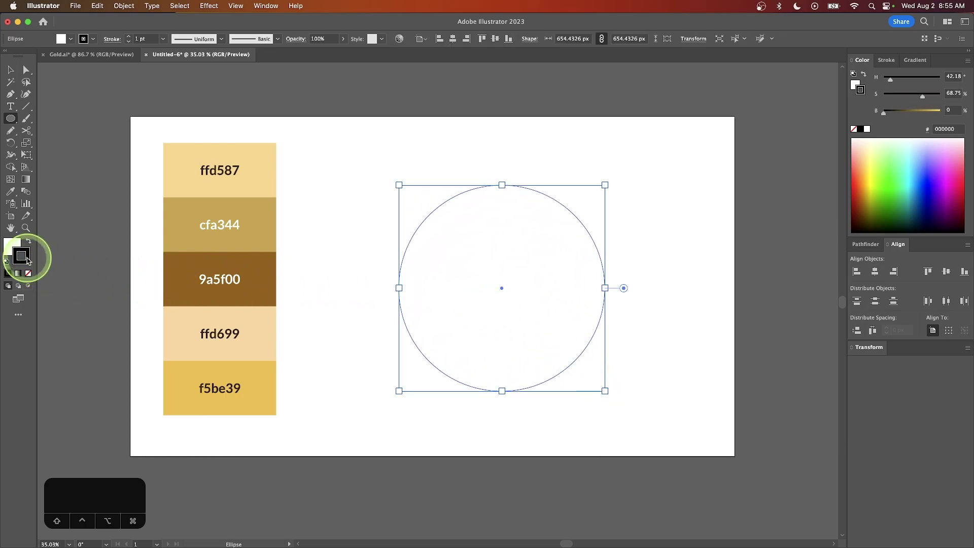
left_click(28, 273)
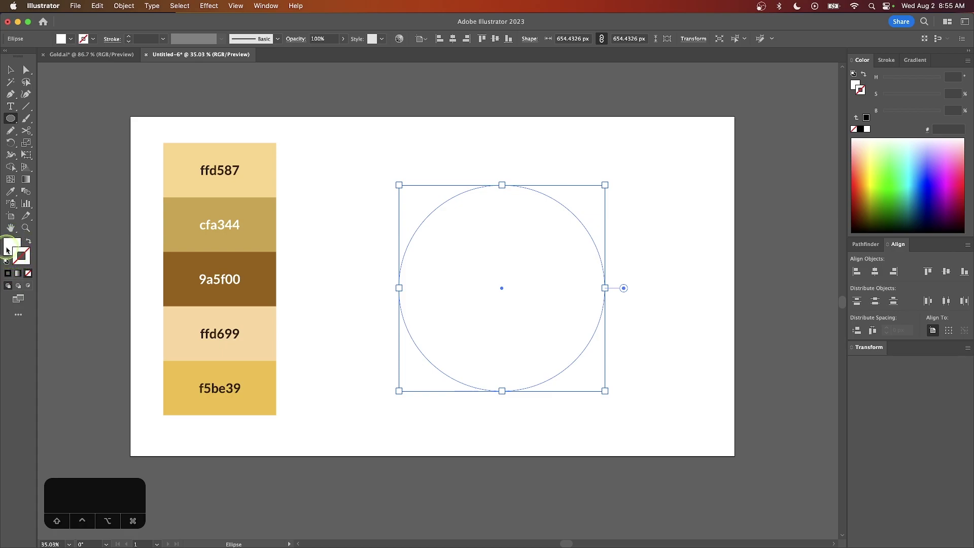
left_click(9, 247)
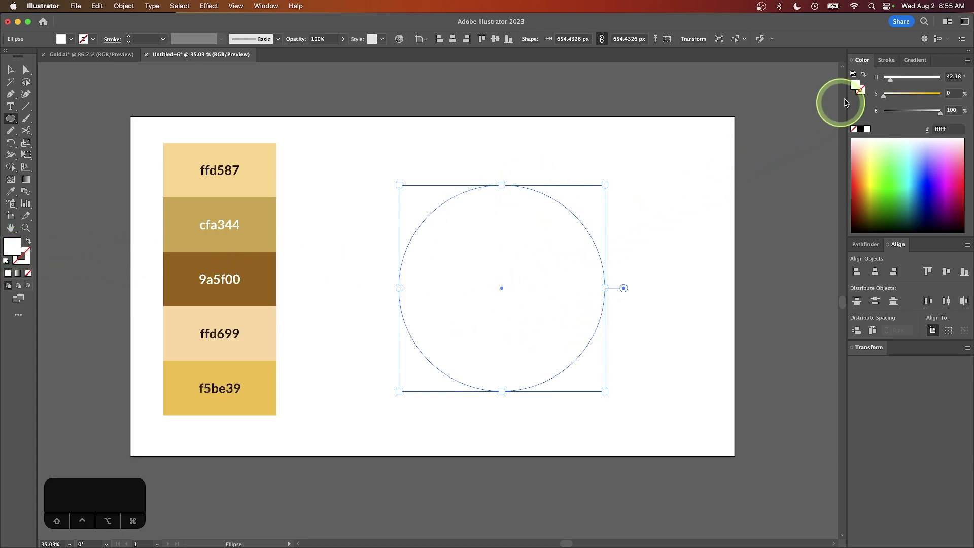
left_click(912, 61)
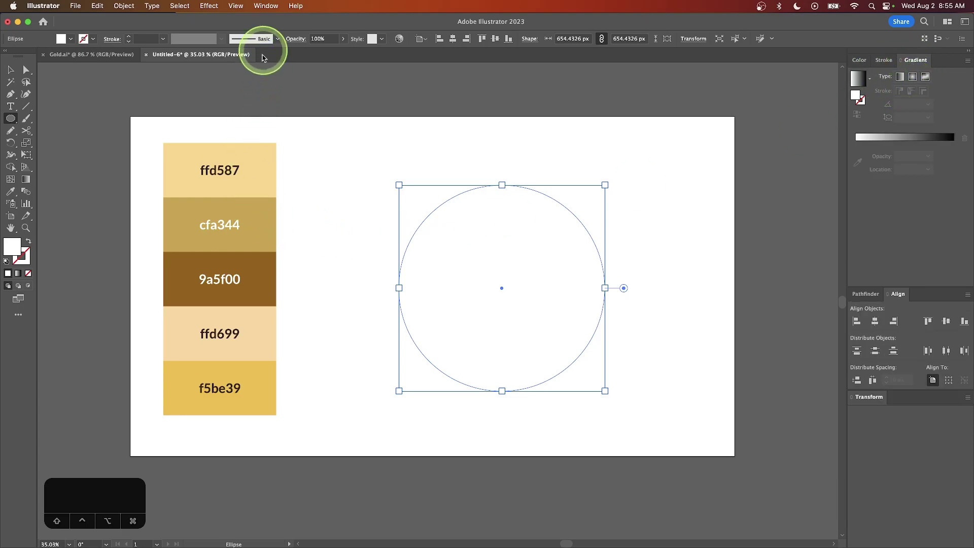
Apply the default white-to-black linear gradient to the circle's fill from the Gradient panel
left_click(266, 6)
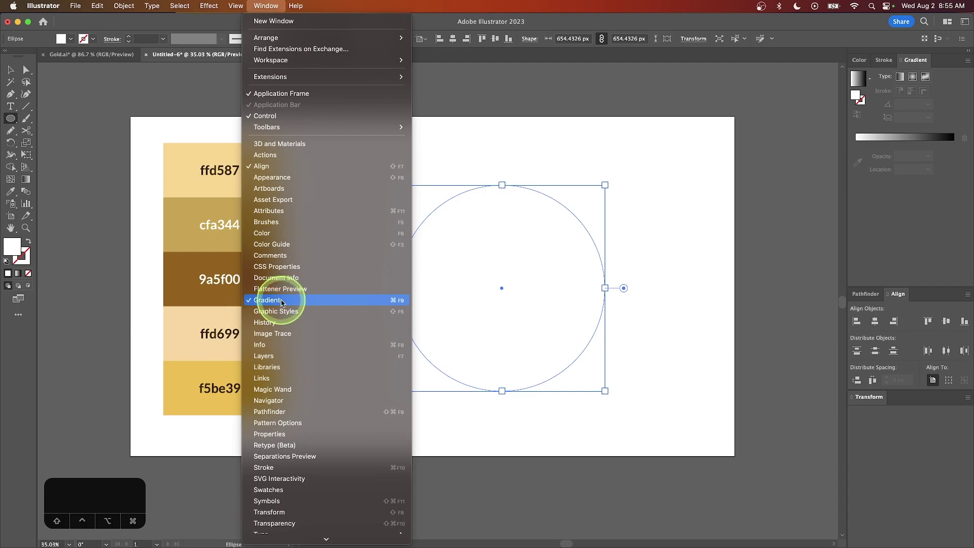
left_click(538, 22)
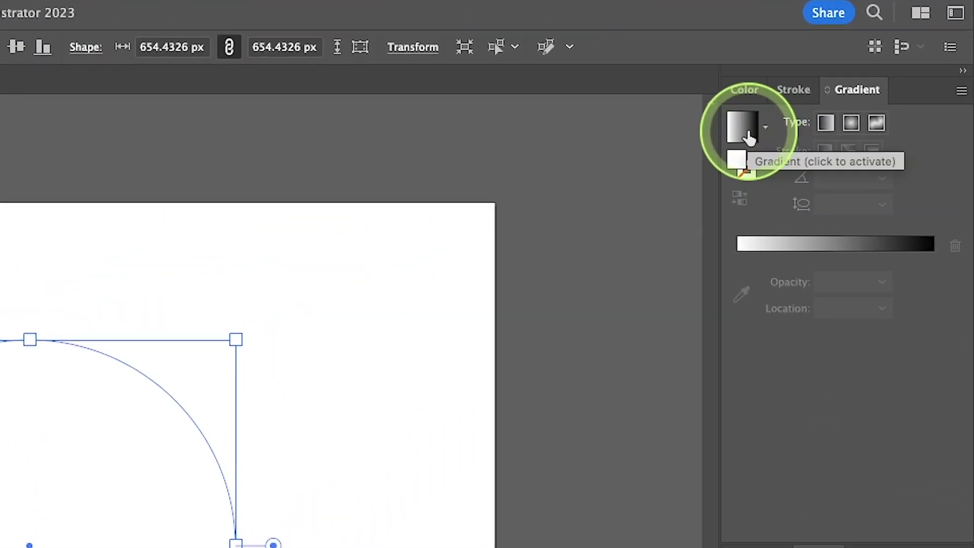
left_click(748, 137)
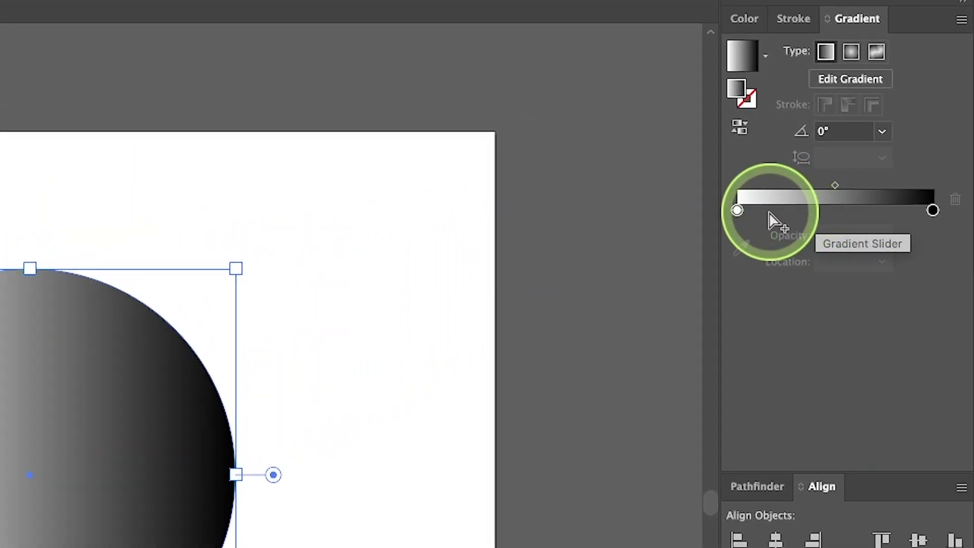
Add three colour stops along the gradient slider and select the white end stop
left_click(773, 212)
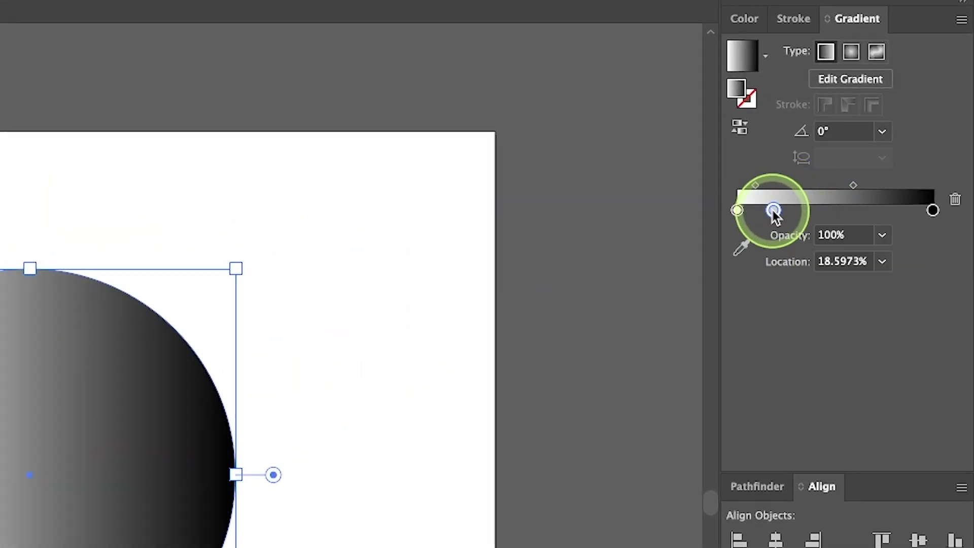
left_click(817, 211)
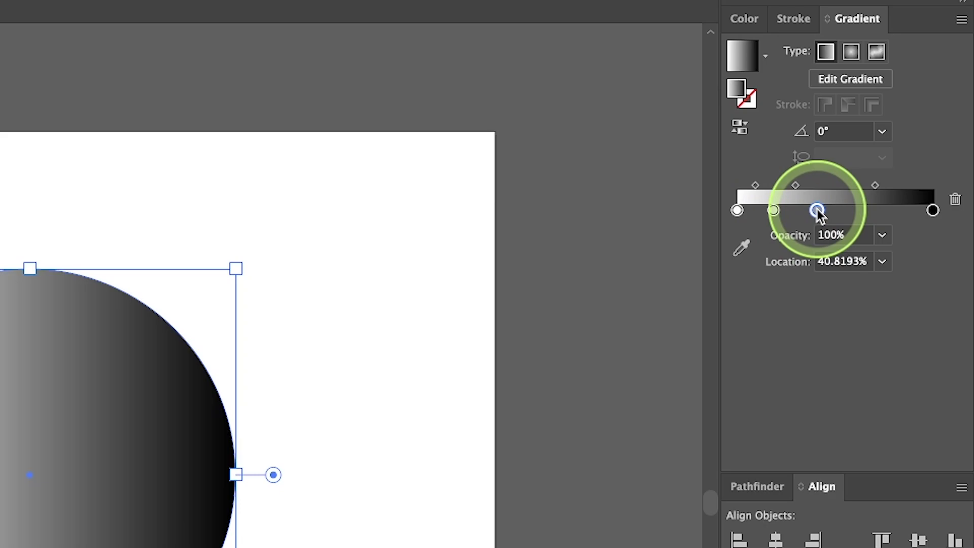
left_click(870, 211)
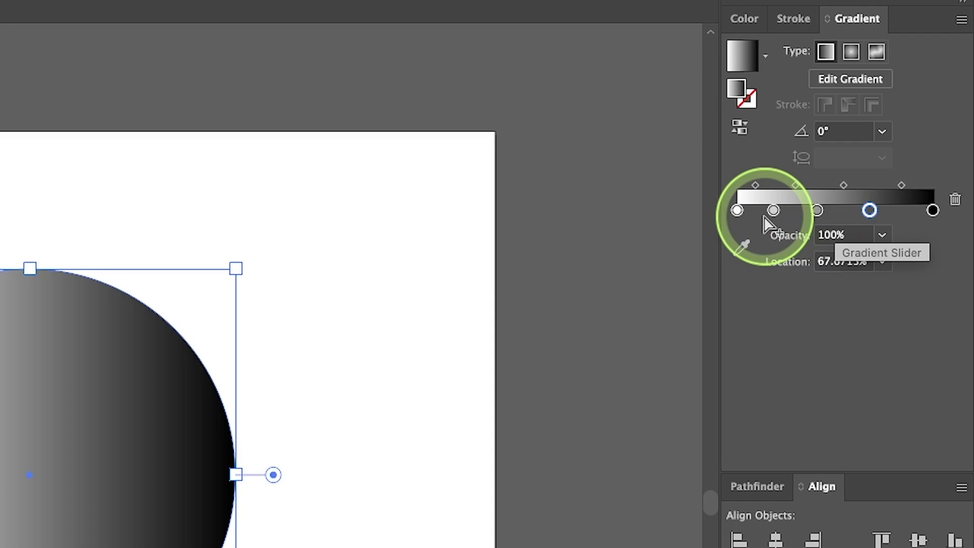
left_click(736, 211)
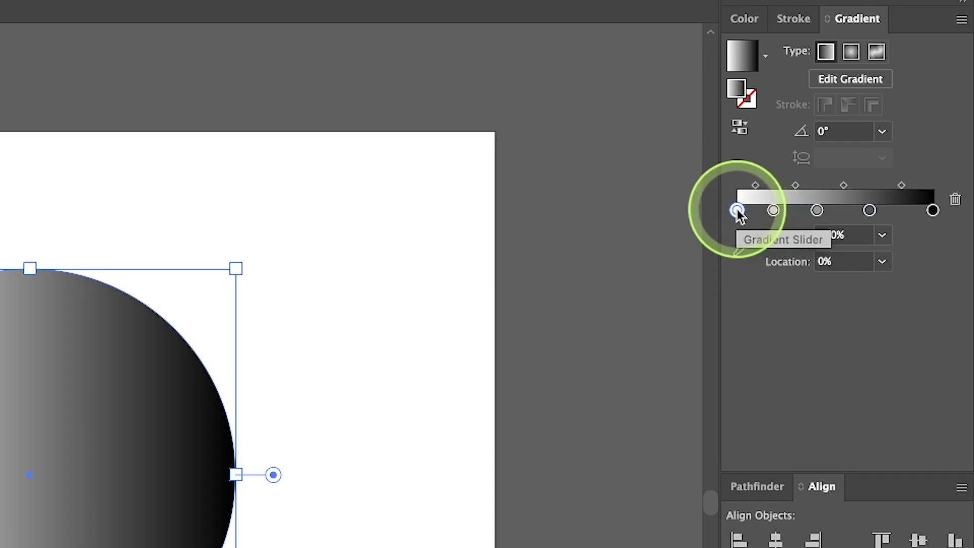
Eyedropper the ffd587 gold onto the first stop and cfa344 onto the second
left_click(742, 248)
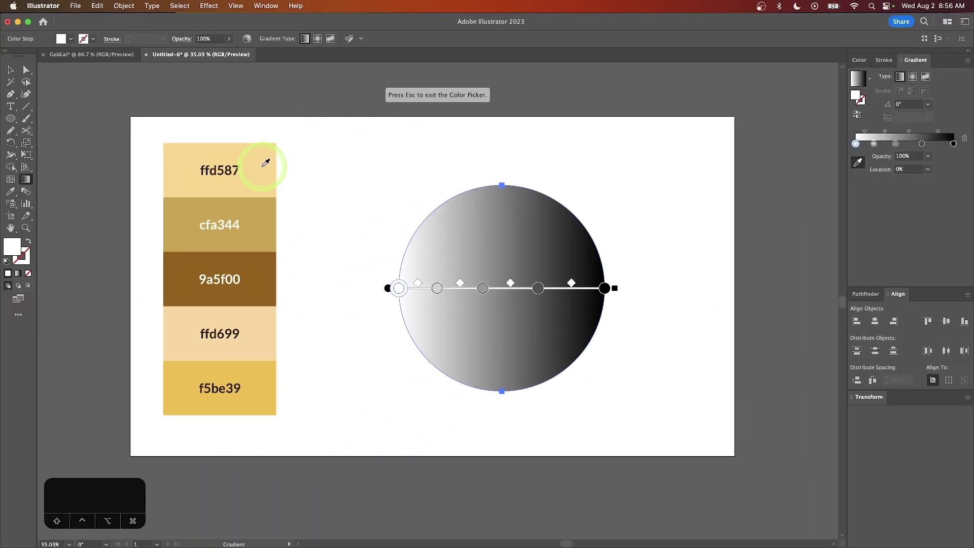
left_click(259, 165)
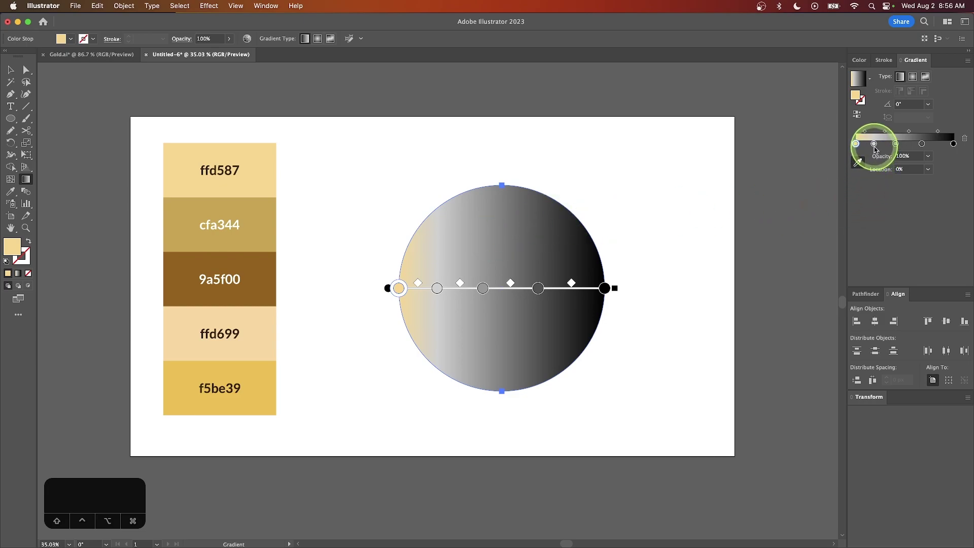
left_click(874, 145)
left_click(251, 211)
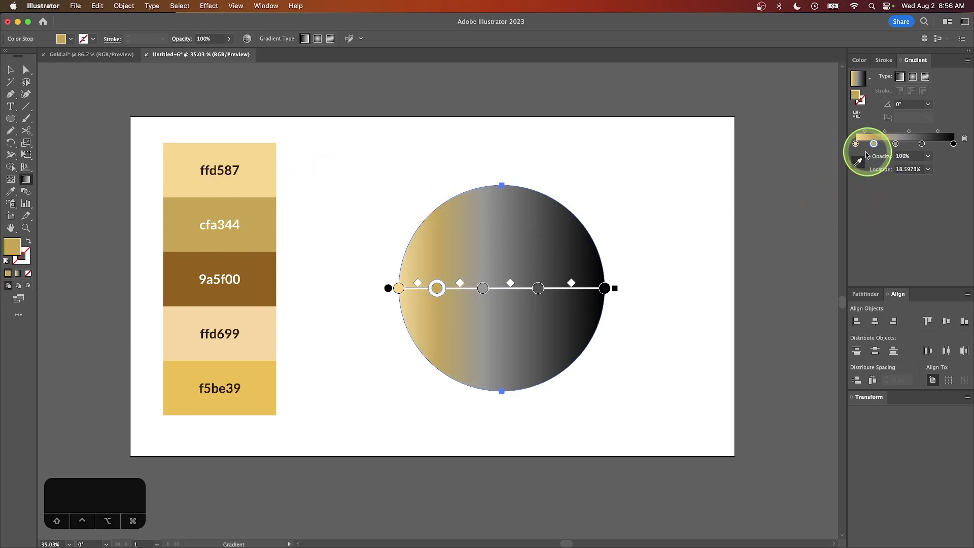
Recolour the third, fourth and last stops with 9a5f00, ffd699 and f5be39
left_click(895, 144)
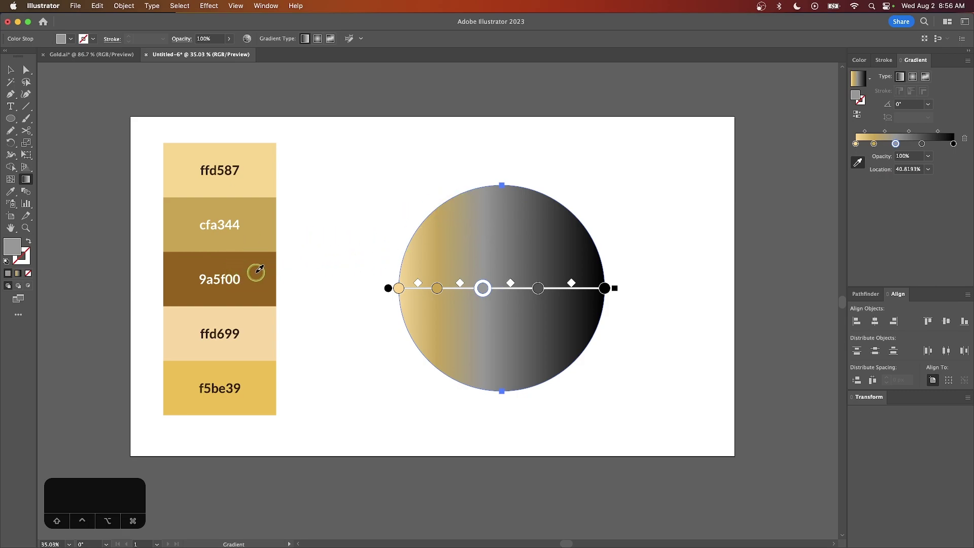
left_click(259, 270)
left_click(922, 144)
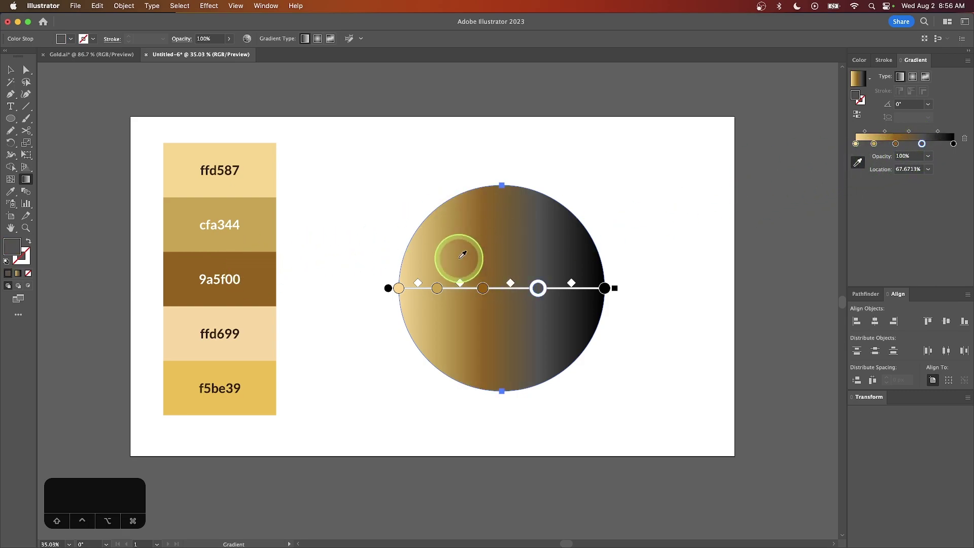
left_click(272, 327)
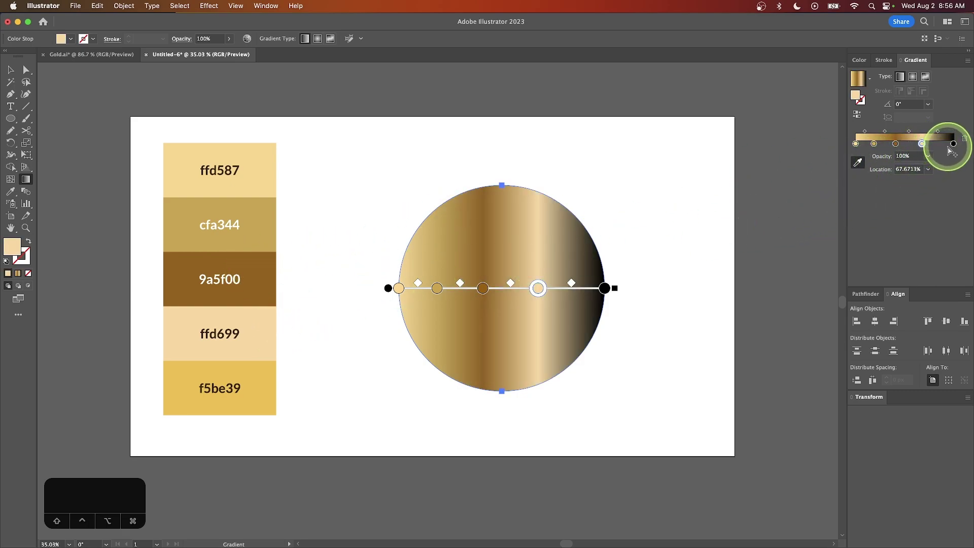
left_click(954, 143)
left_click(267, 380)
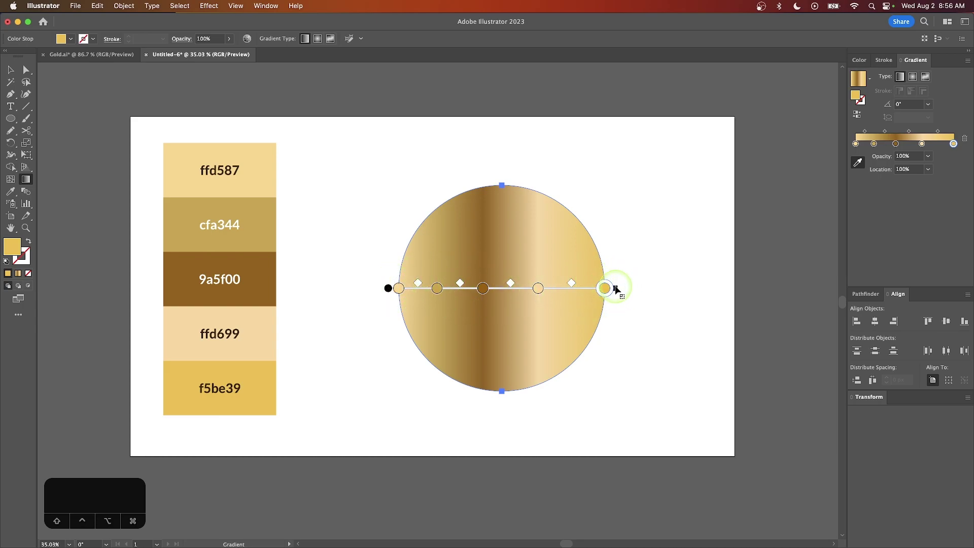
Rotate the gradient to 90° and stretch it from the circle's top to bottom edge
left_click_drag(623, 288, 387, 145)
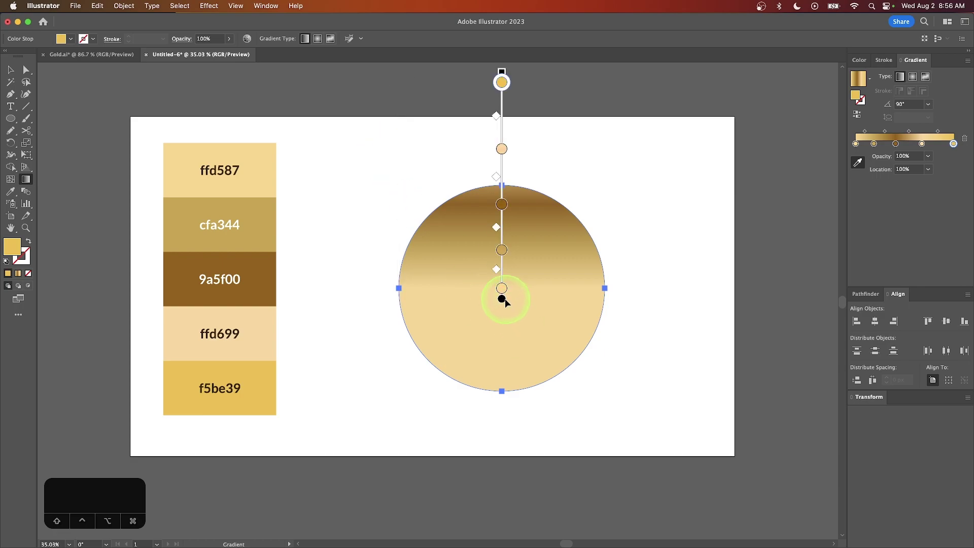
left_click_drag(502, 301, 502, 391)
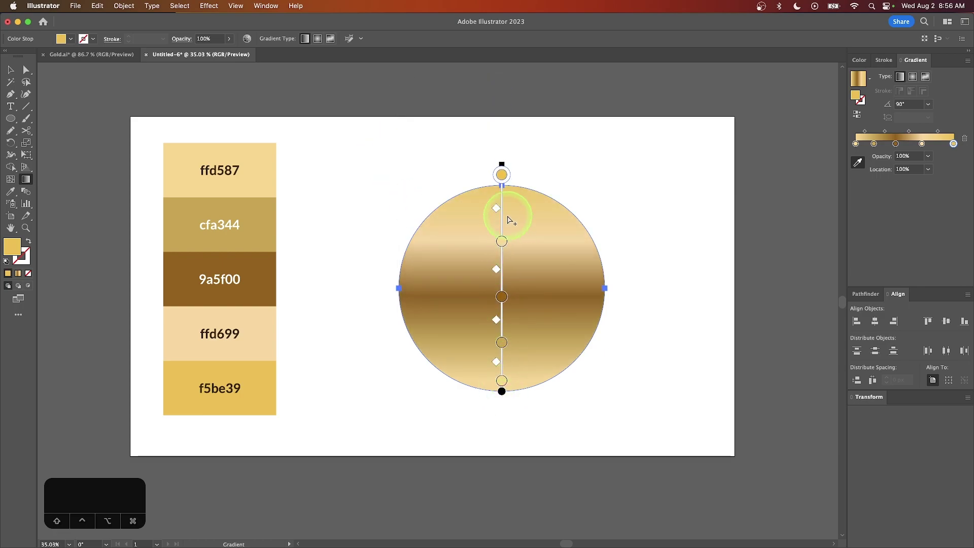
left_click_drag(503, 166, 502, 210)
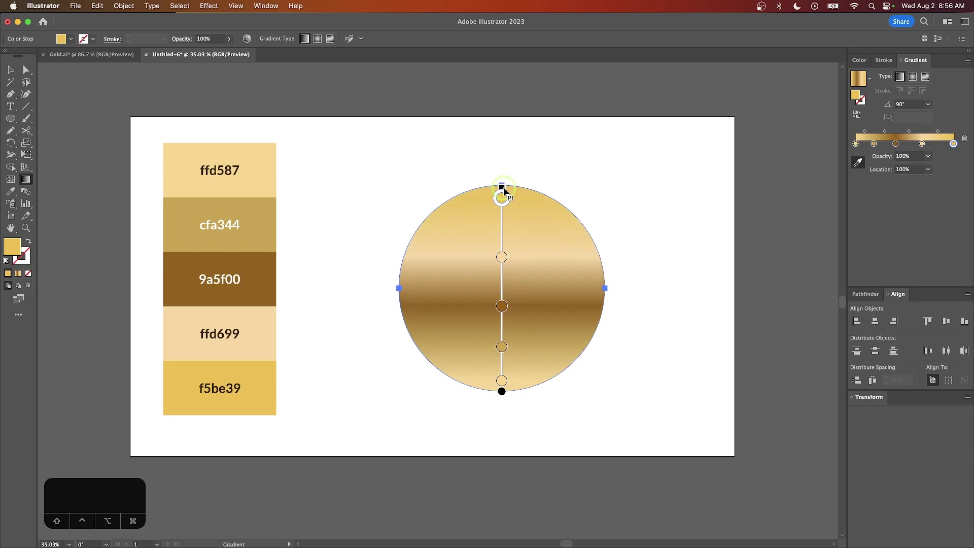
Even out the gold stop spacing, placing the dark 9a5f00 stop near the middle
left_click_drag(502, 304, 502, 289)
left_click_drag(502, 346, 502, 328)
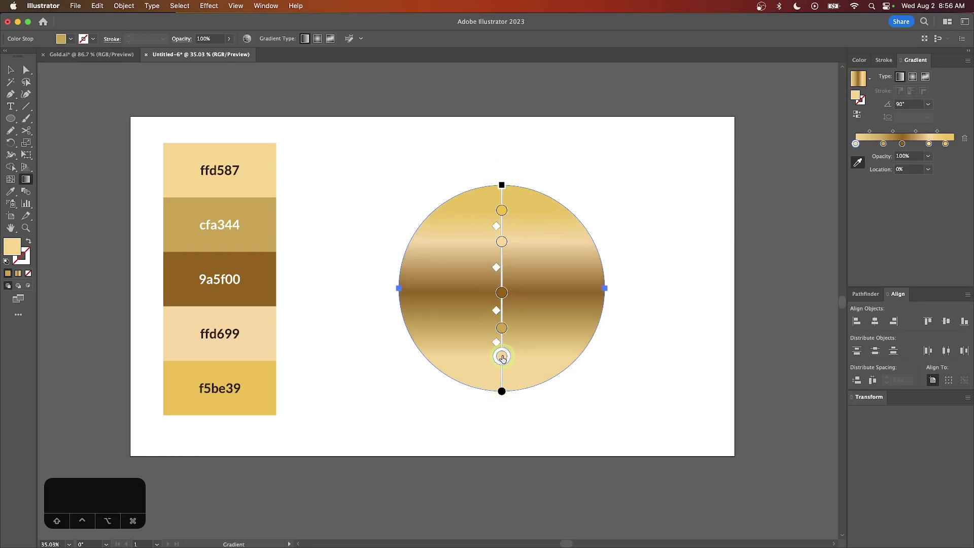
left_click_drag(502, 211, 501, 203)
left_click_drag(502, 289, 502, 281)
key("v")
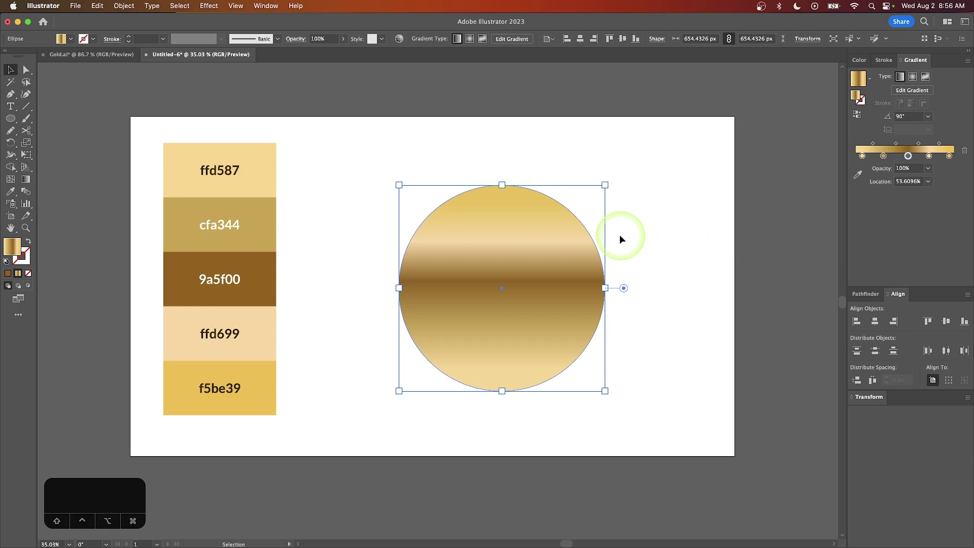
From Window > Swatches, use Save Swatches to store the library as 'Gold Gradient'
left_click(266, 5)
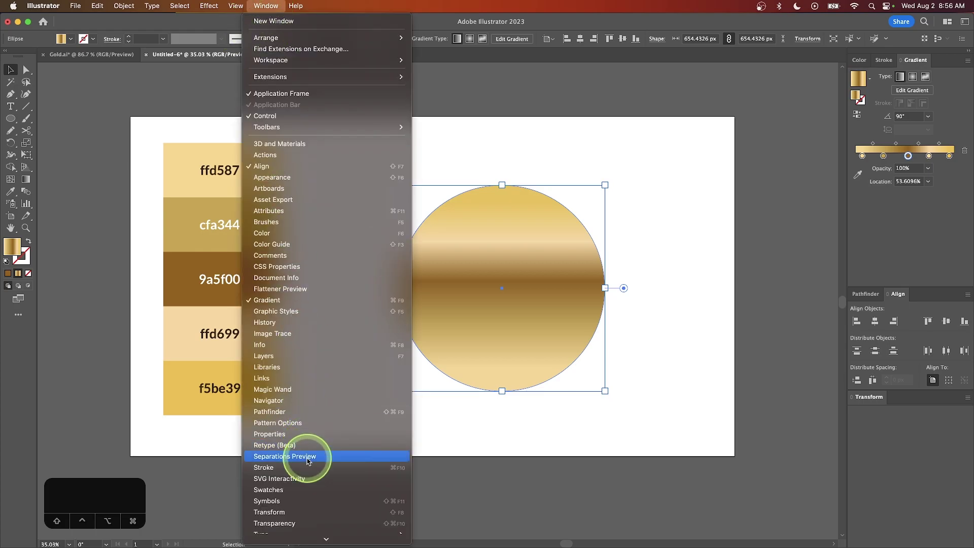
left_click(278, 489)
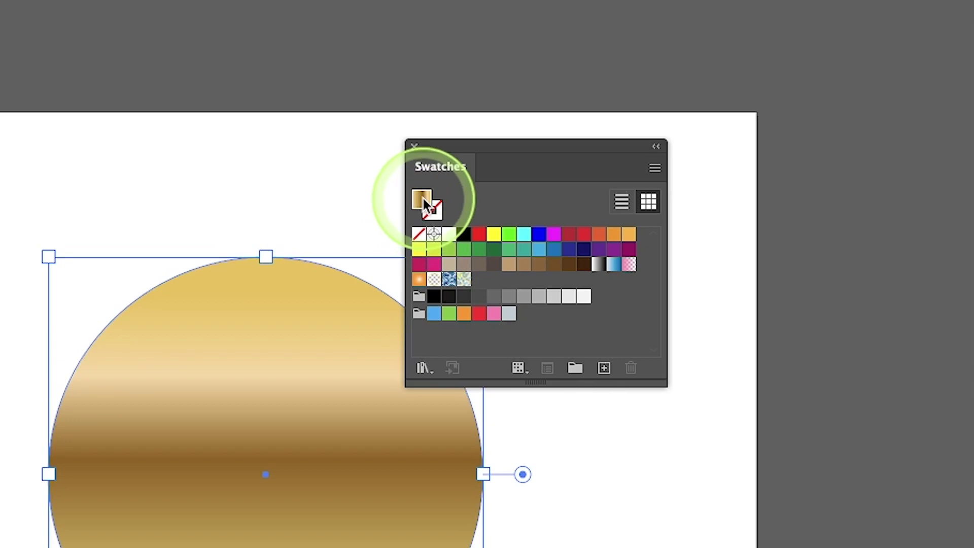
left_click(423, 370)
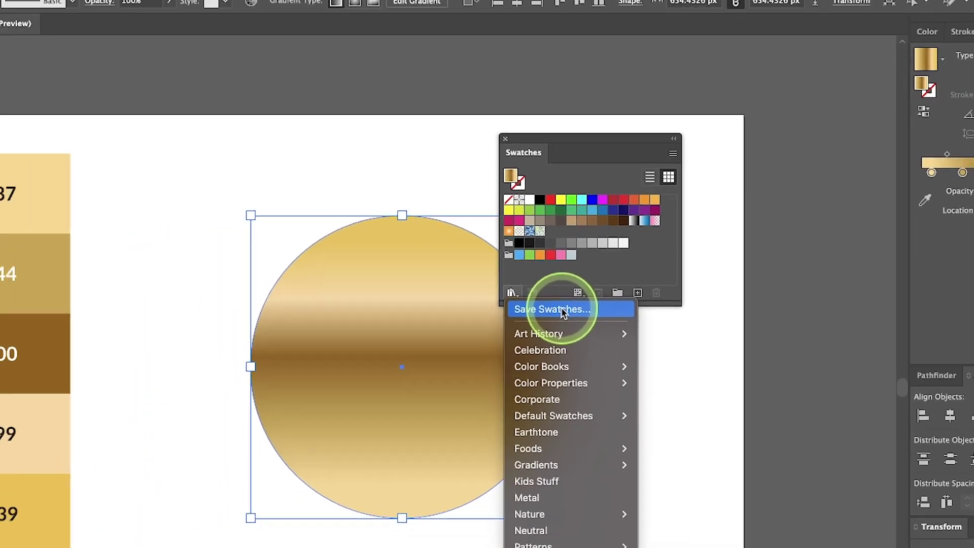
left_click(616, 245)
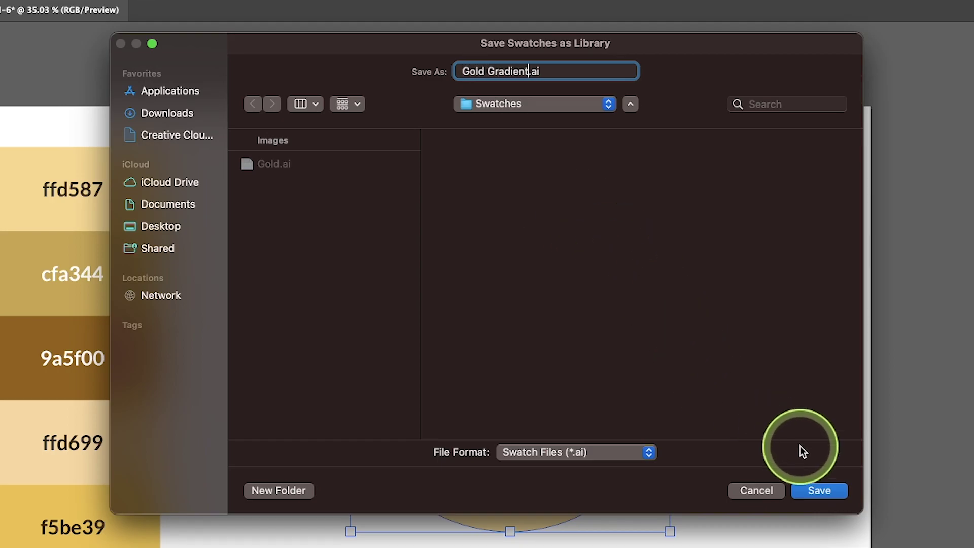
left_click(807, 489)
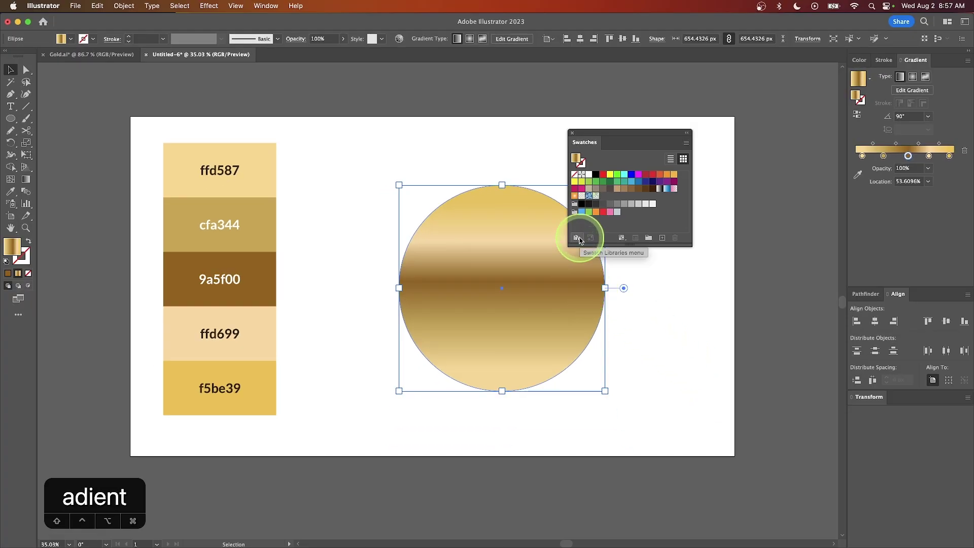
Open the Swatch Libraries menu and find Gold Gradient under User Defined
left_click(578, 239)
mouse_move(621, 501)
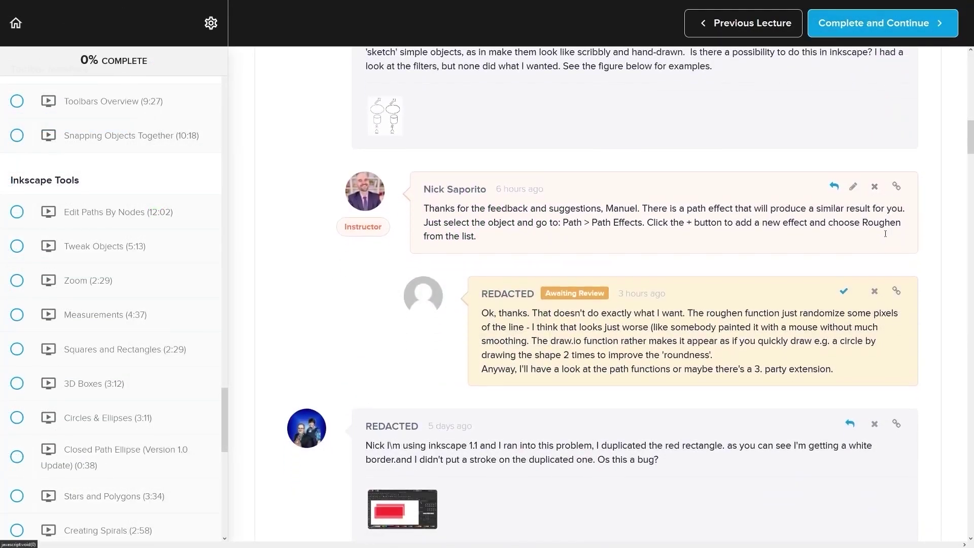
scroll(891, 234, "down", 5)
scroll(908, 231, "down", 5)
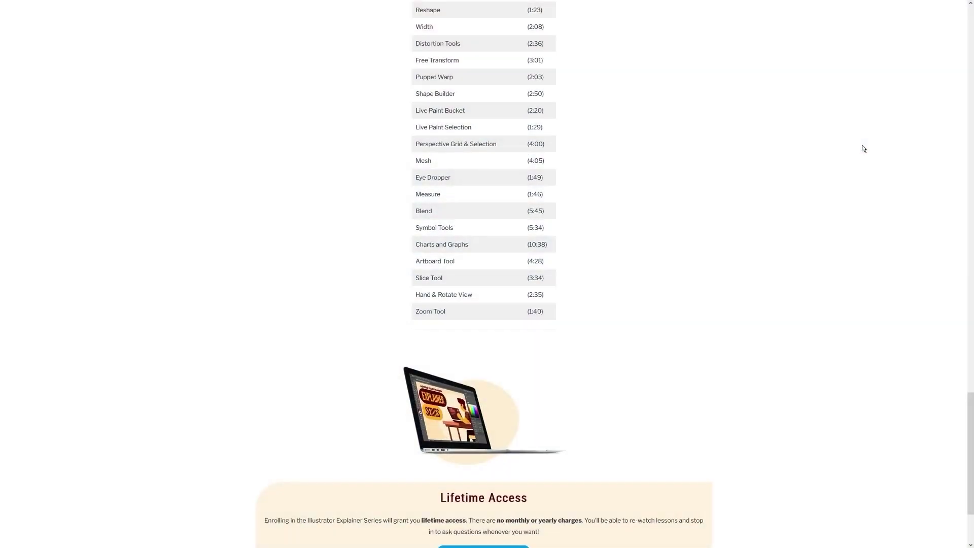
scroll(850, 172, "down", 3)
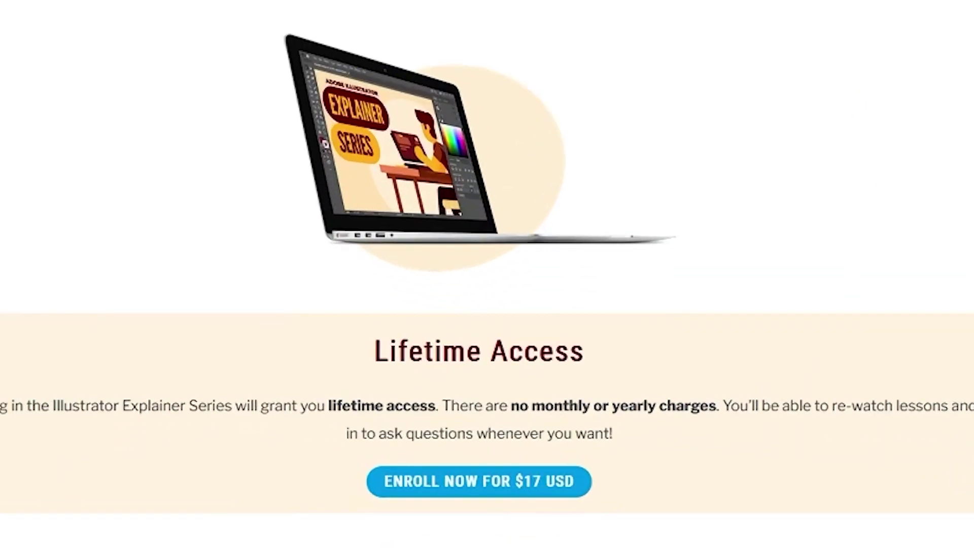